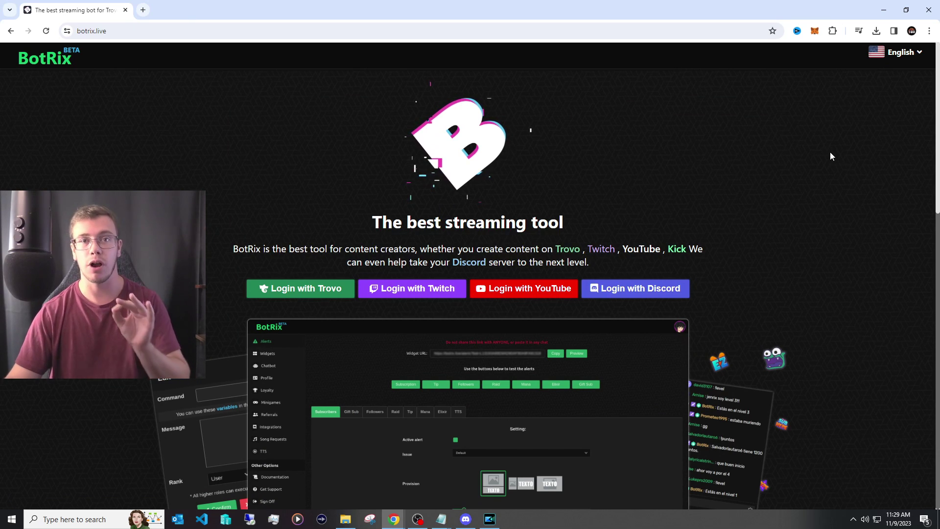
Step: Sign in to BotRix with the Twitch account
left_click(401, 287)
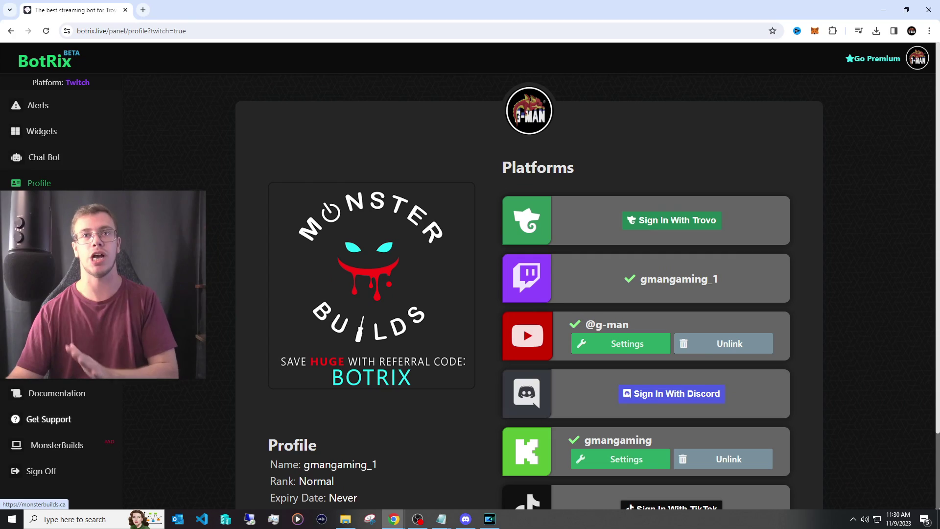
Step: Copy the Widget URL from the BotRix Chat widget's options
left_click(62, 136)
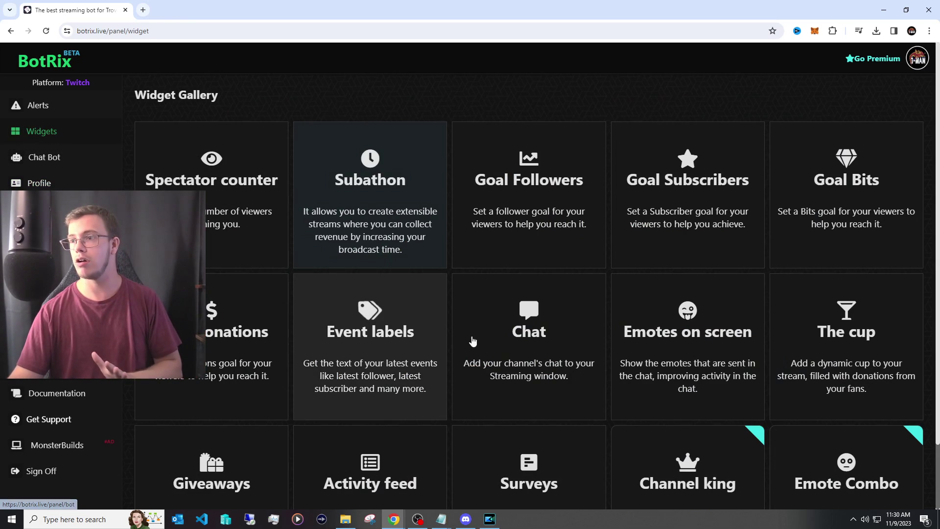
left_click(524, 337)
scroll(383, 318, "down", 3)
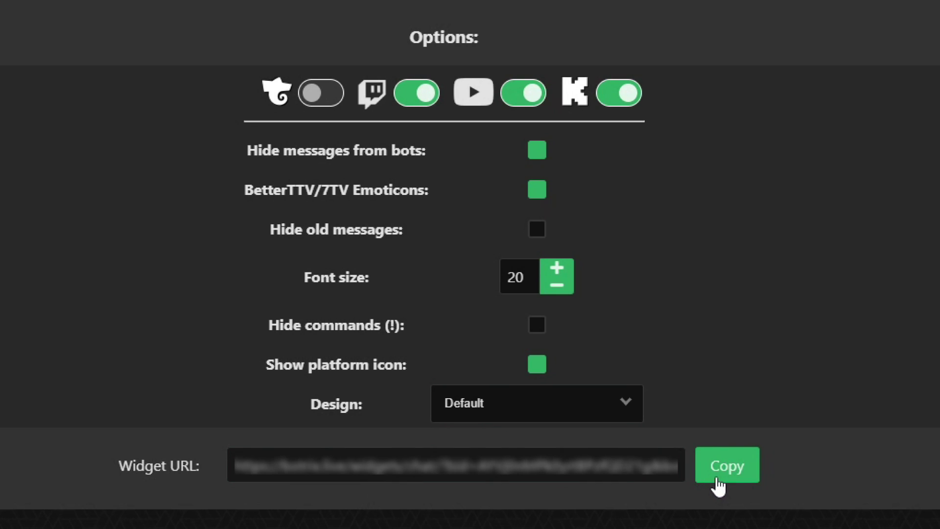
left_click(718, 483)
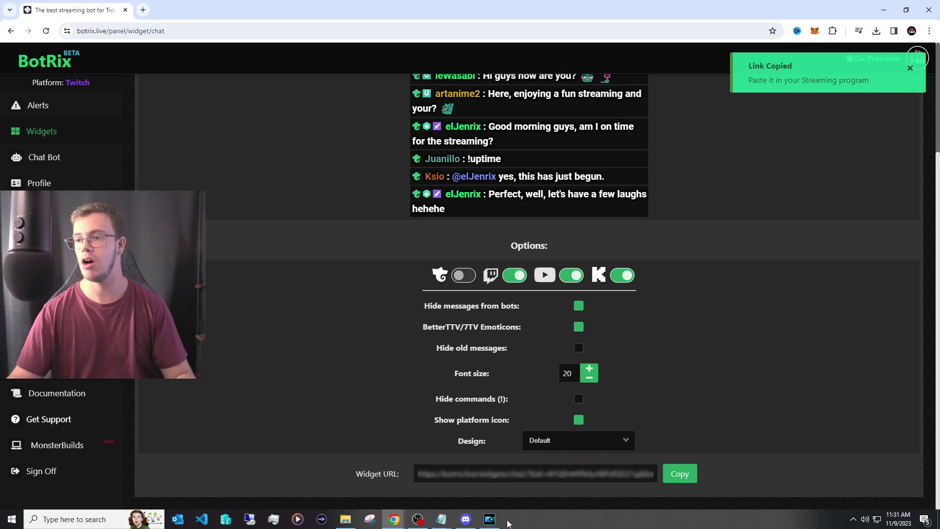
Step: Back in OBS, delete the misnamed ALLL entry from Custom Browser Docks
left_click(423, 521)
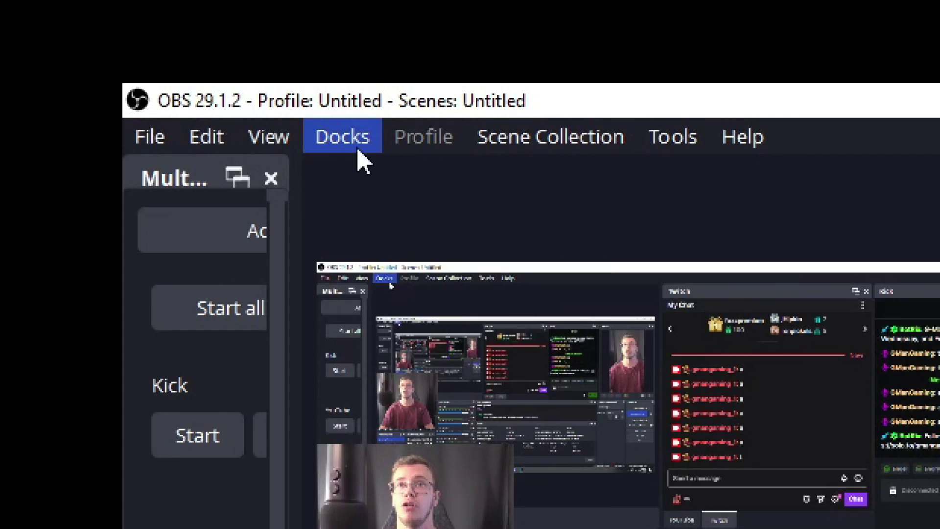
left_click(73, 19)
left_click(377, 288)
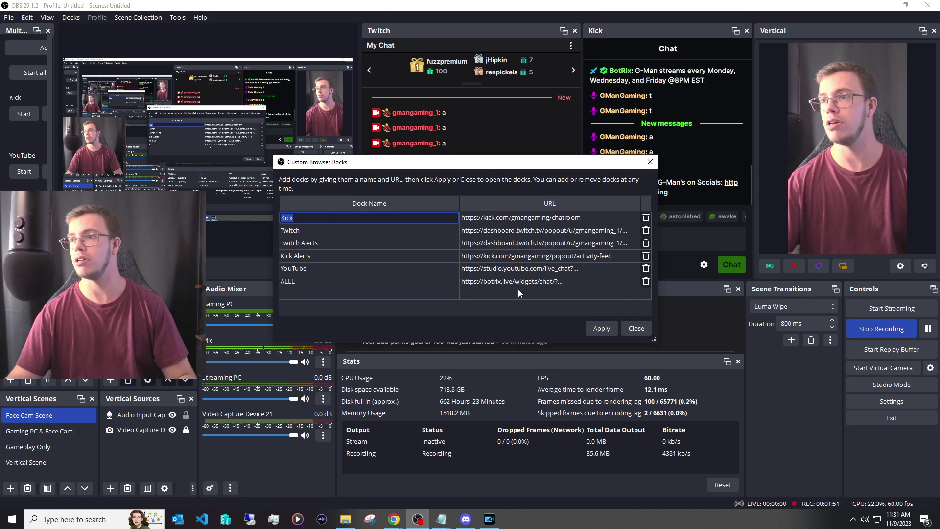
left_click(646, 281)
Step: Add a custom browser dock named ALL with the pasted BotRix widget URL
left_click(410, 281)
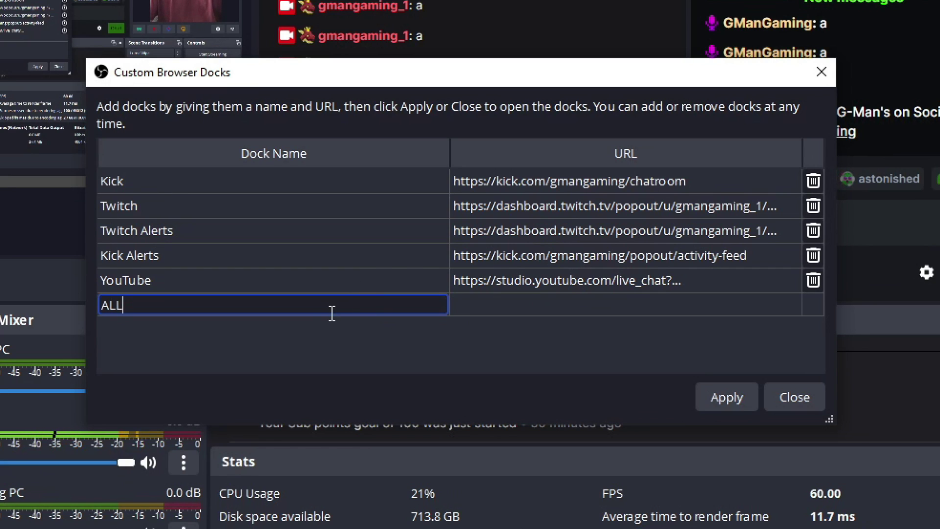
left_click(497, 300)
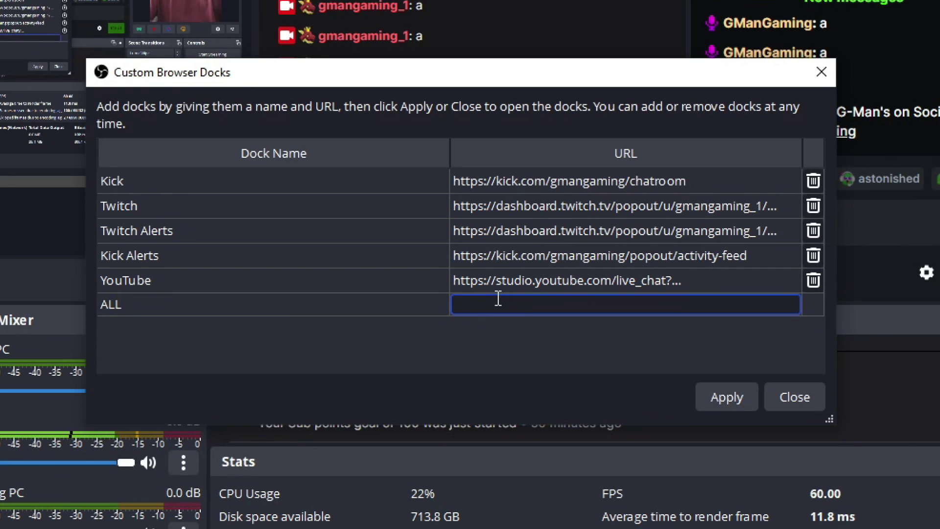
key("ctrl+v")
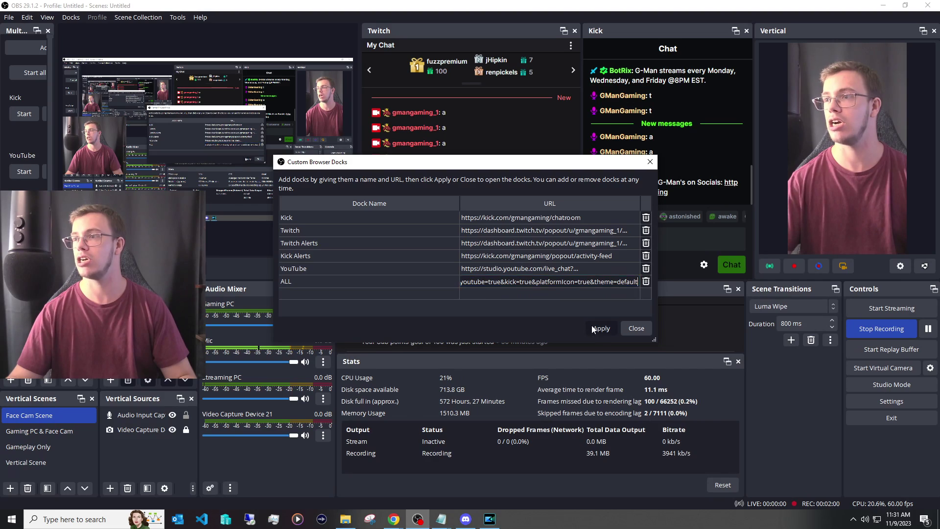
left_click(707, 399)
left_click_drag(441, 108, 417, 196)
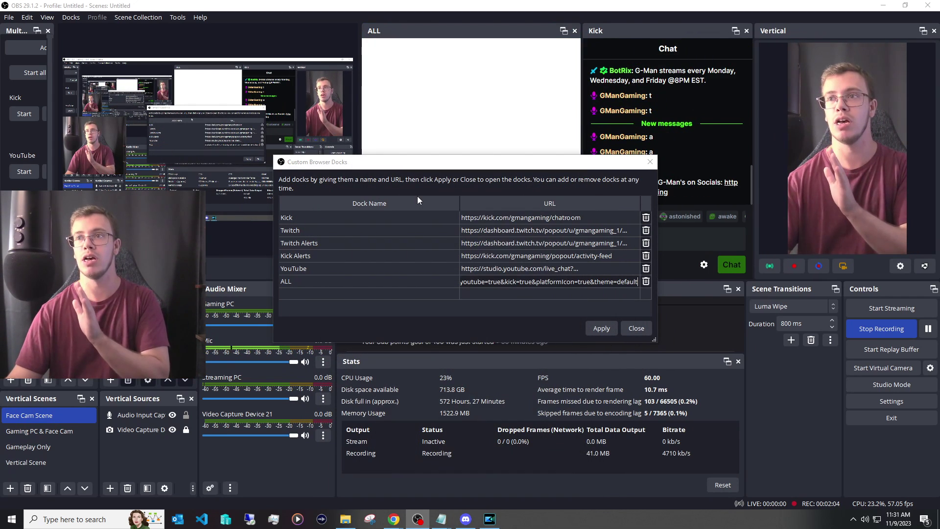
Step: Close the docks editor and settle the new ALL dock into the layout
left_click(637, 328)
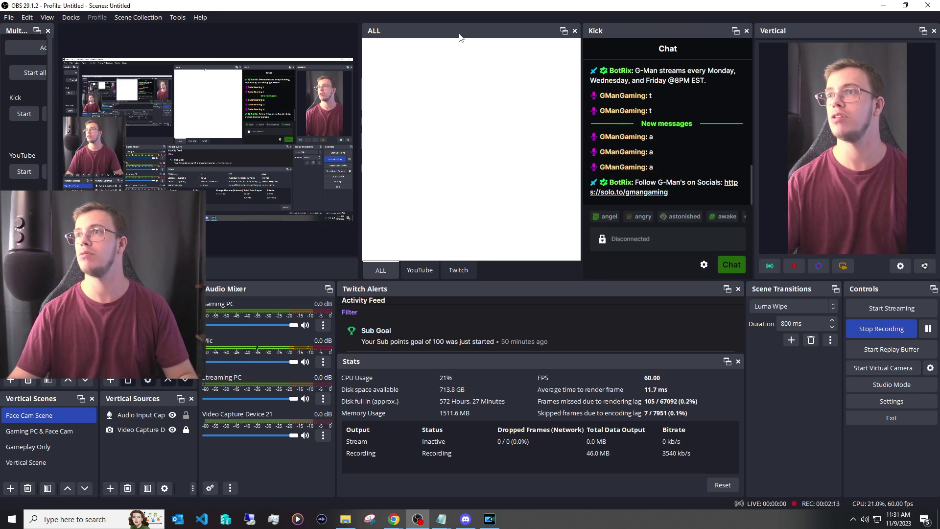
mouse_move(459, 37)
left_mouse_down()
mouse_move(469, 129)
mouse_move(508, 151)
mouse_move(498, 157)
mouse_move(459, 37)
left_mouse_up()
left_click(76, 18)
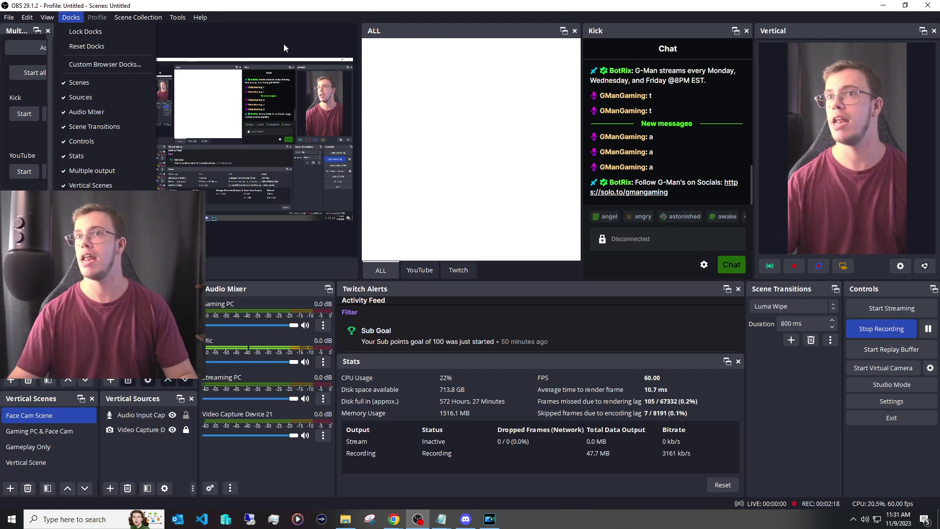
key("Escape")
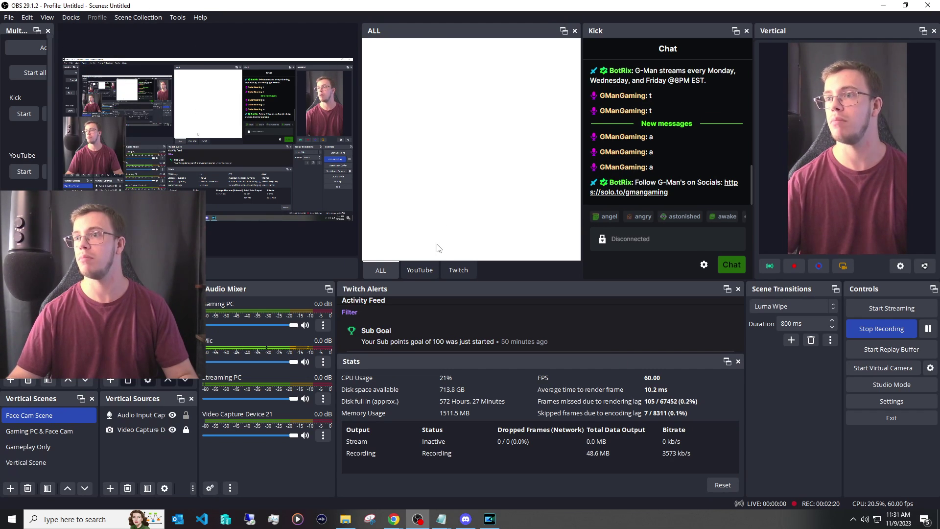
left_click_drag(440, 30, 432, 146)
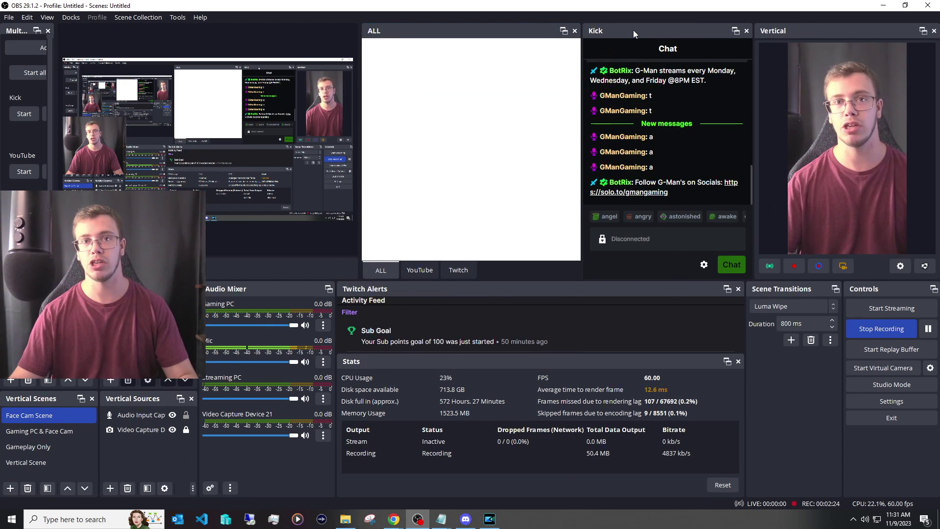
Step: Tab the Kick dock beside ALL and move the Twitch tab right after ALL
left_click_drag(633, 30, 477, 171)
left_click(392, 269)
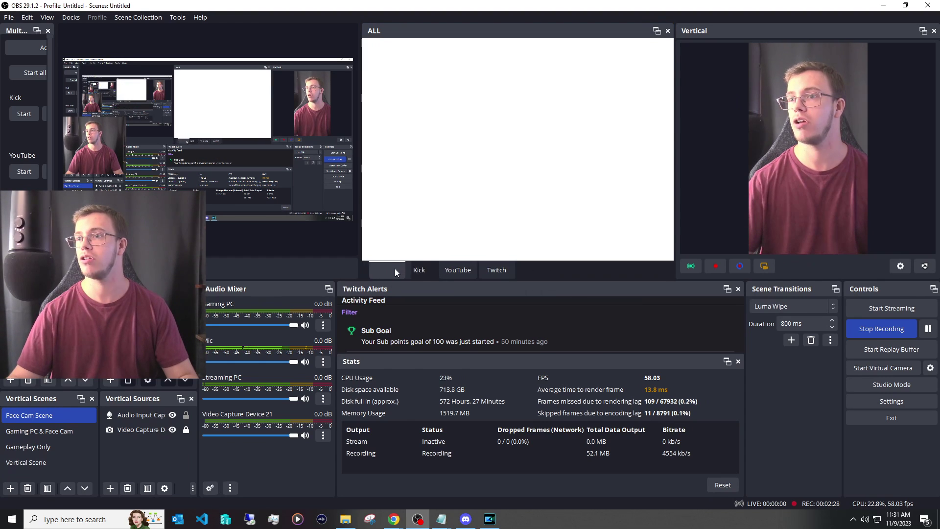
left_click(432, 270)
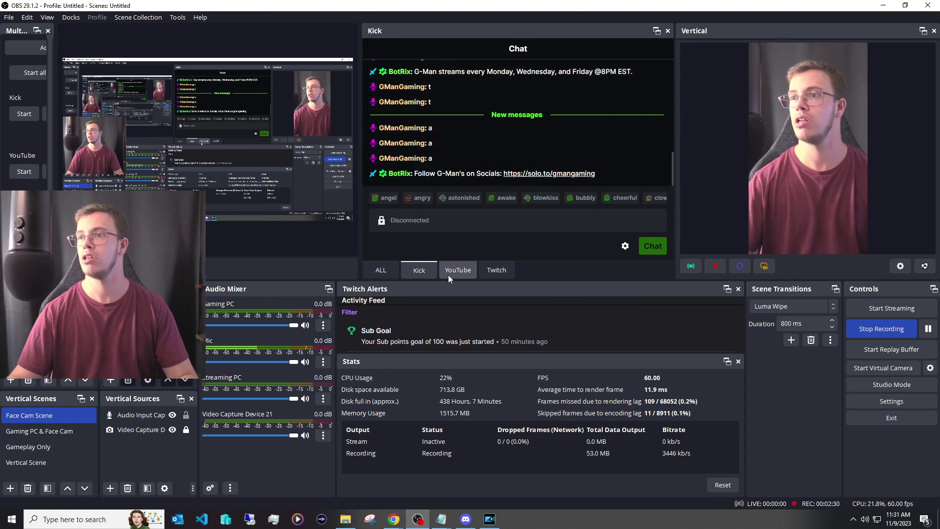
left_click_drag(494, 270, 409, 274)
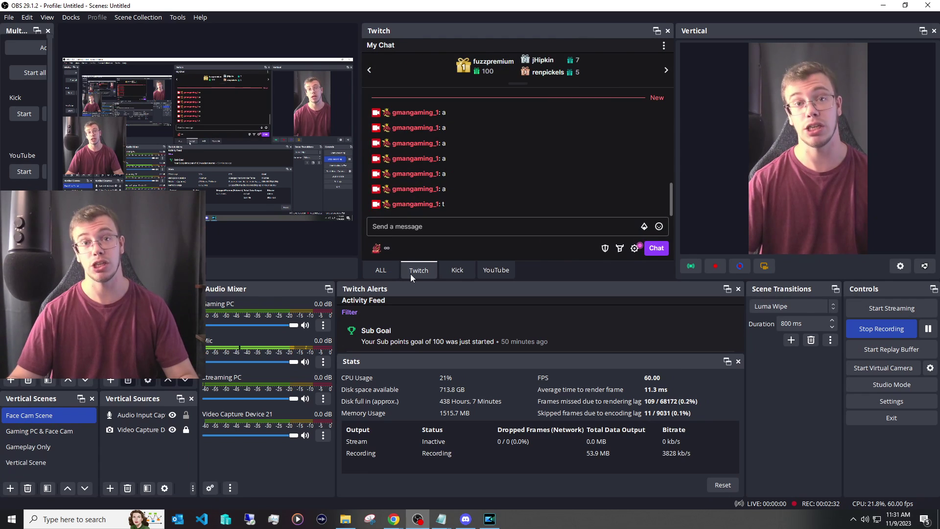
left_click(387, 274)
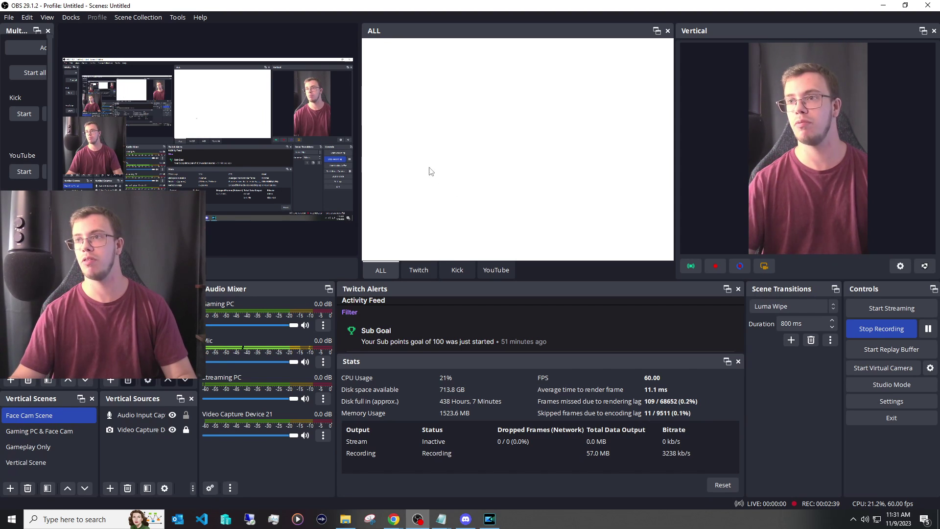
Step: Send the message 't' from the Twitch chat dock
left_click(416, 270)
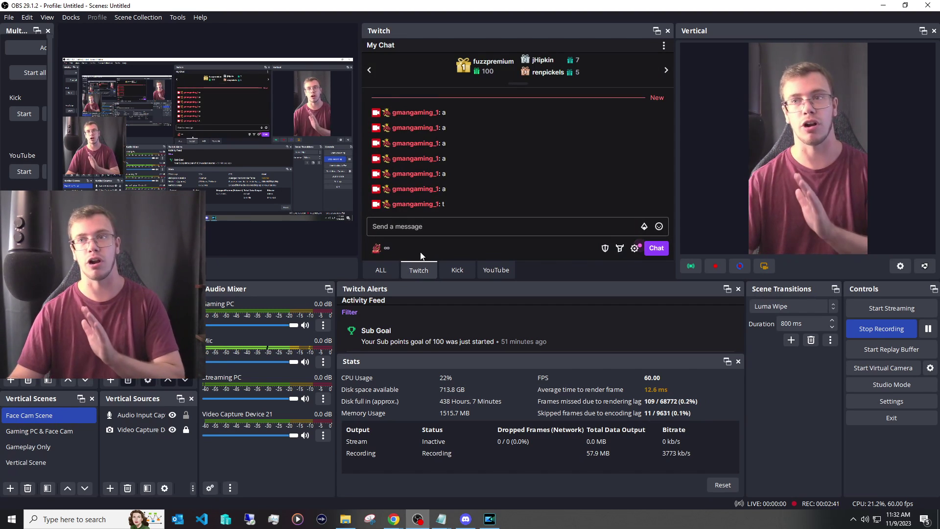
left_click(426, 221)
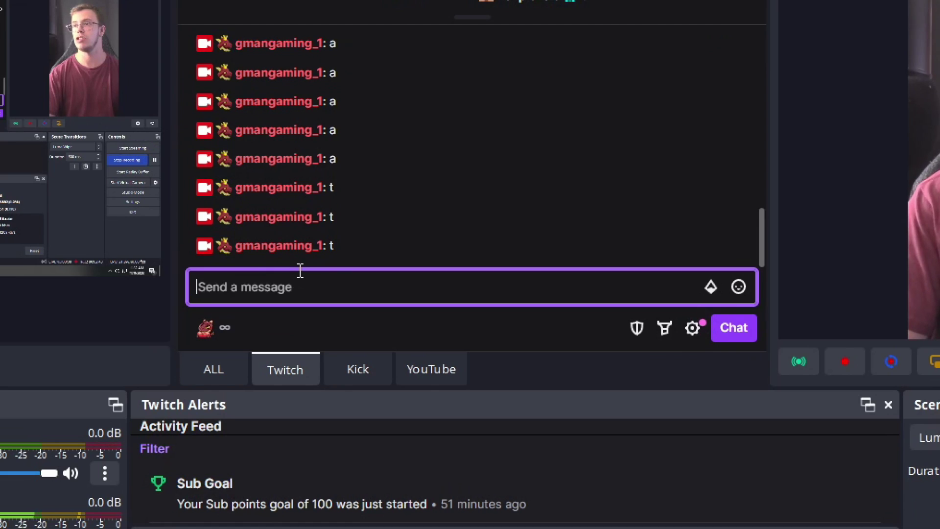
type("t")
key("Return")
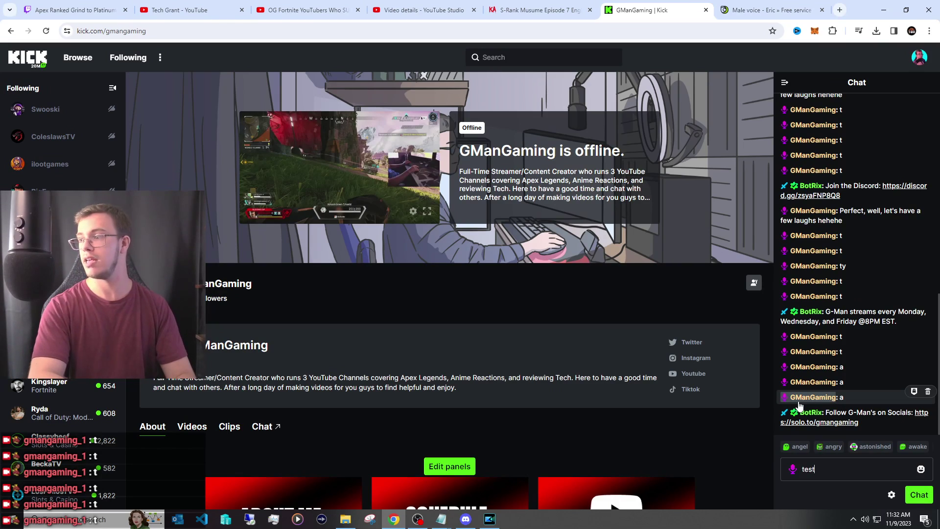
Step: Send 'test' from the Twitch chat dock and confirm it appears in the ALL chat
key("alt+Tab")
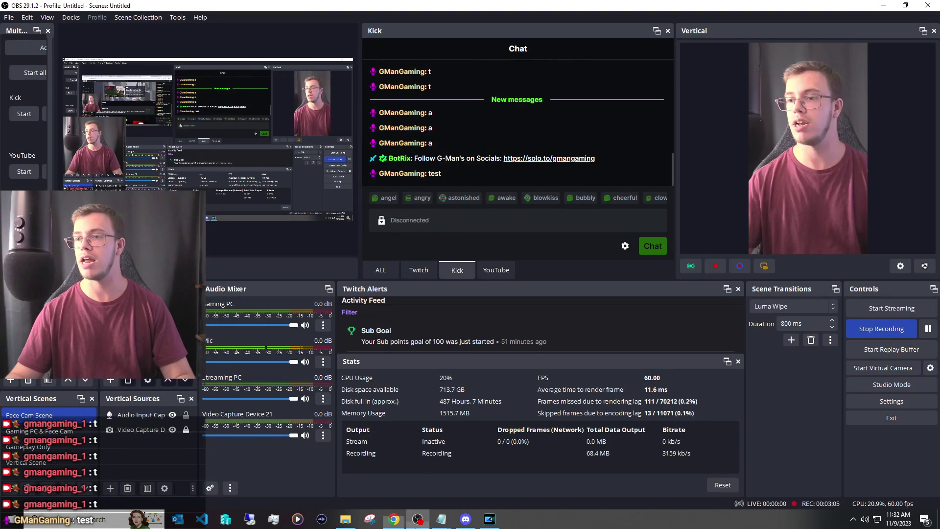
left_click(380, 270)
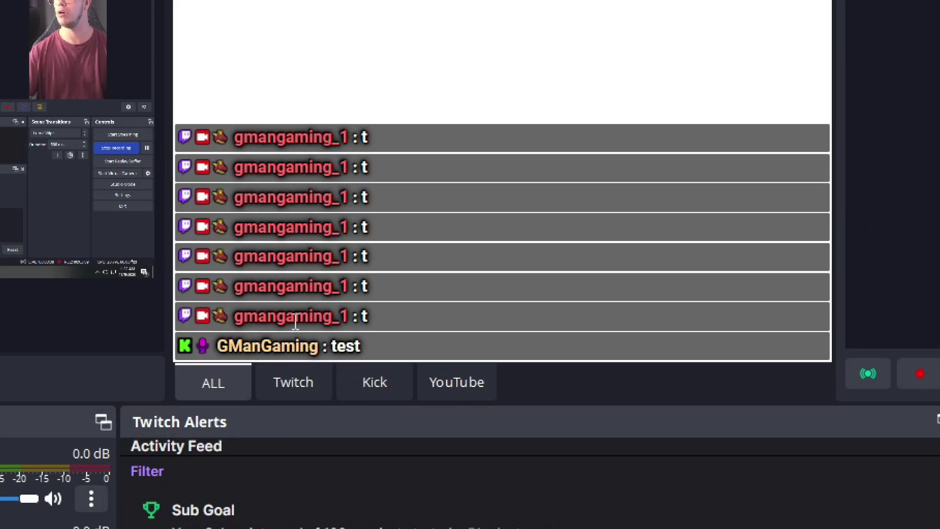
left_click(293, 381)
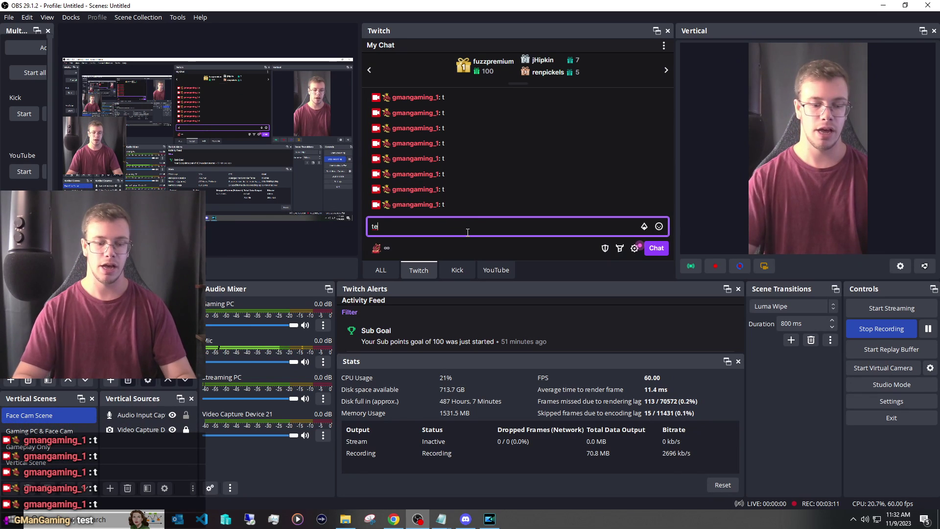
left_click(467, 232)
type("test")
key("Return")
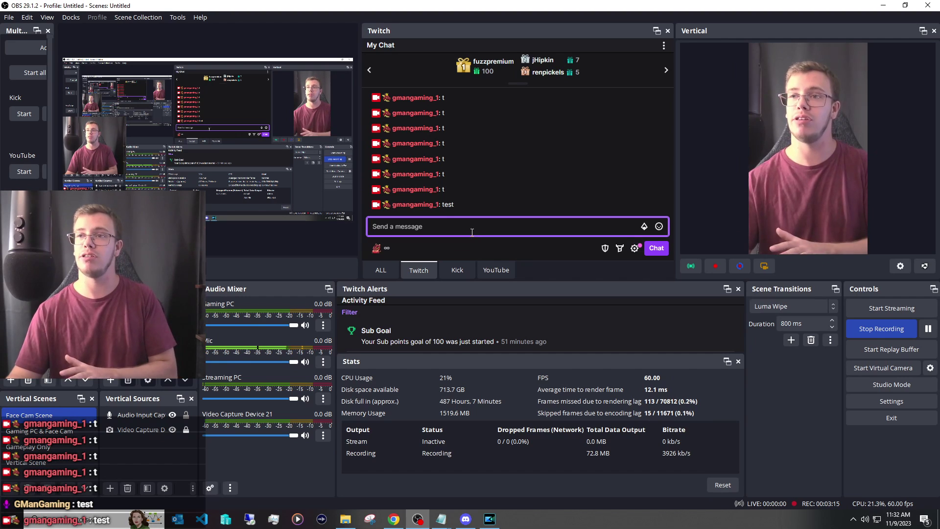
left_click(380, 272)
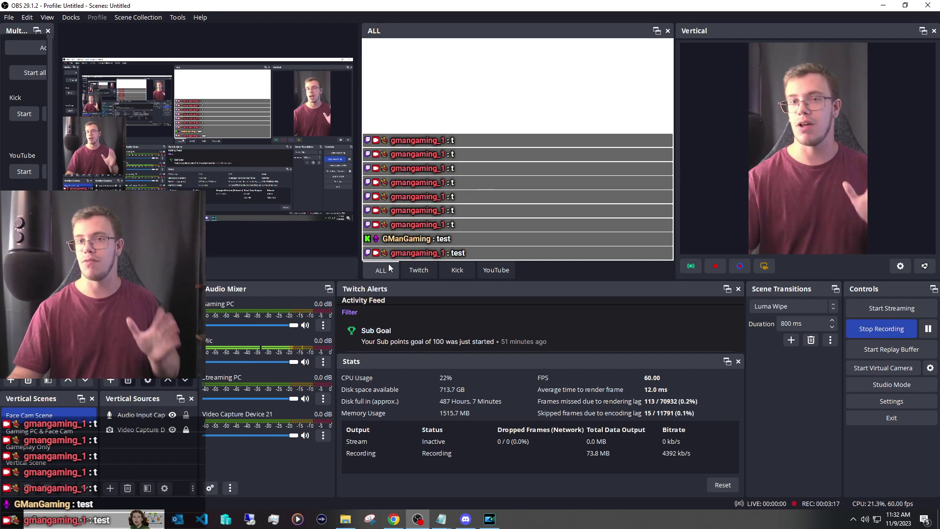